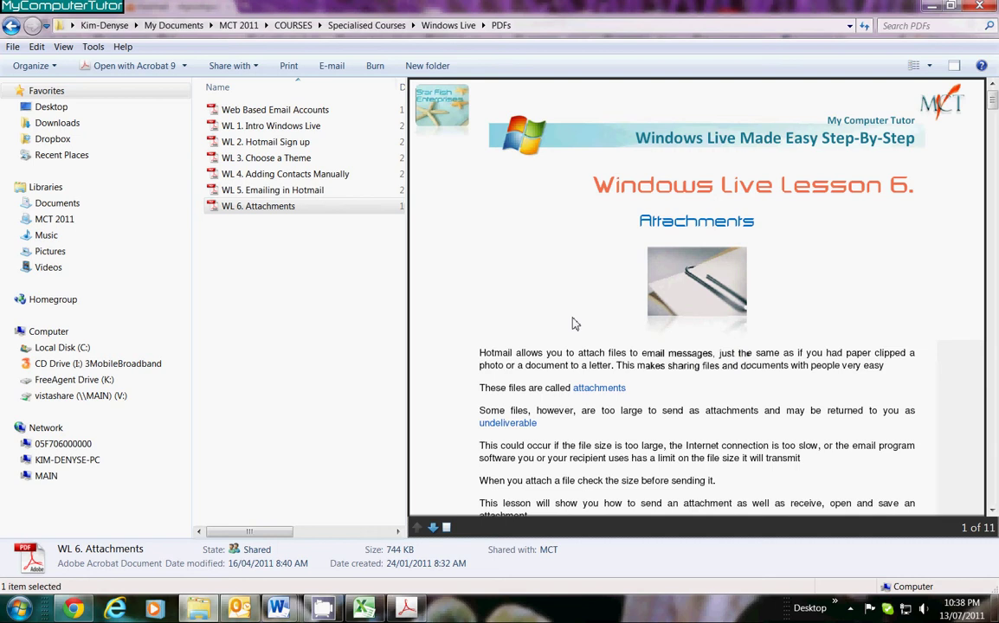
Read through the WL 6. Attachments PDF preview, covering new messages and how to attach, send and remove a document file.
scroll(571, 323, "down", 6)
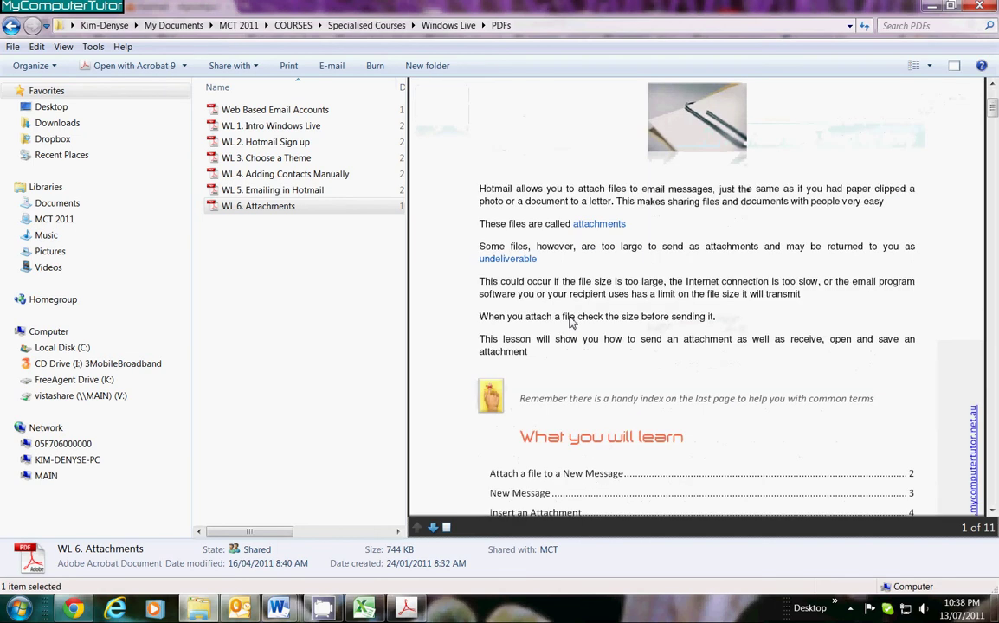
scroll(571, 323, "down", 8)
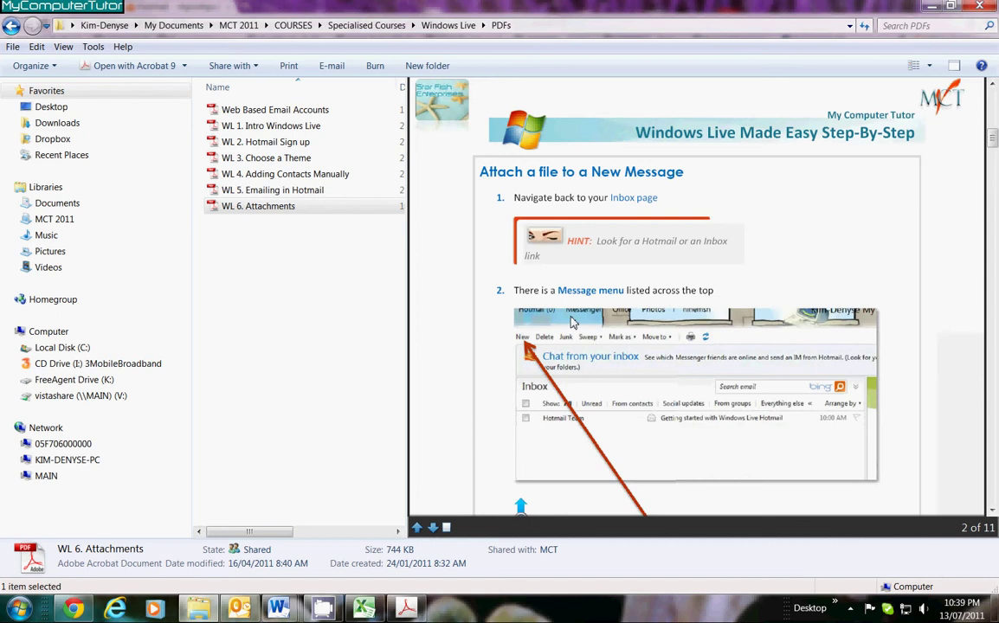
scroll(571, 323, "down", 3)
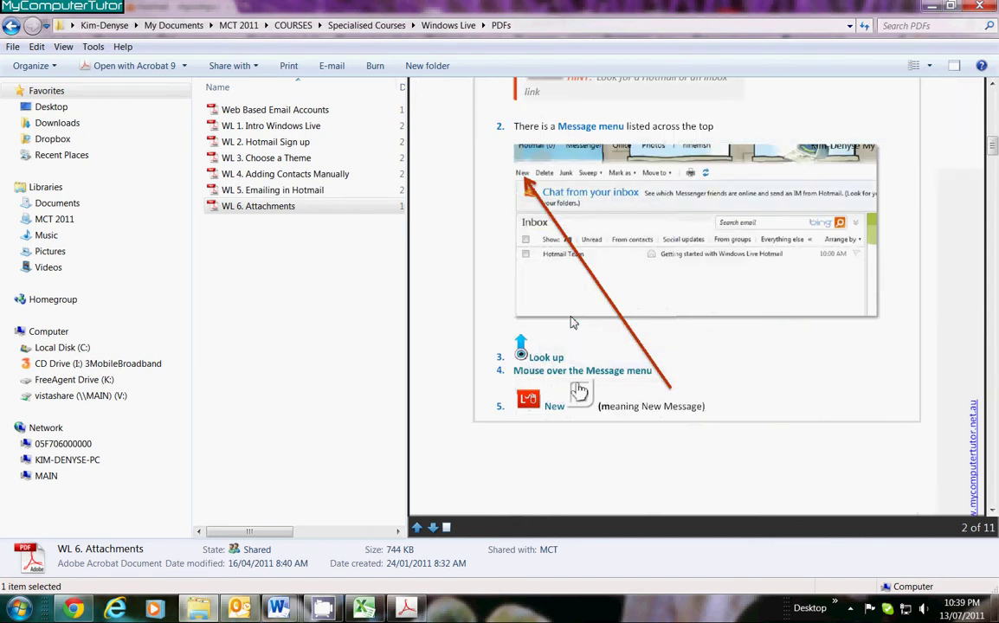
scroll(571, 323, "down", 10)
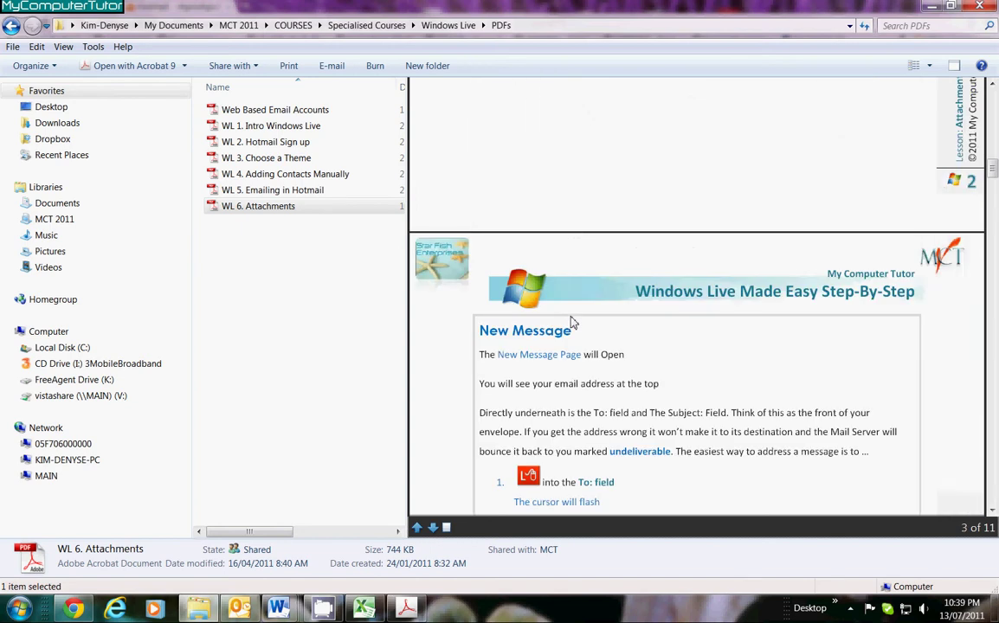
scroll(571, 323, "down", 5)
scroll(571, 323, "down", 4)
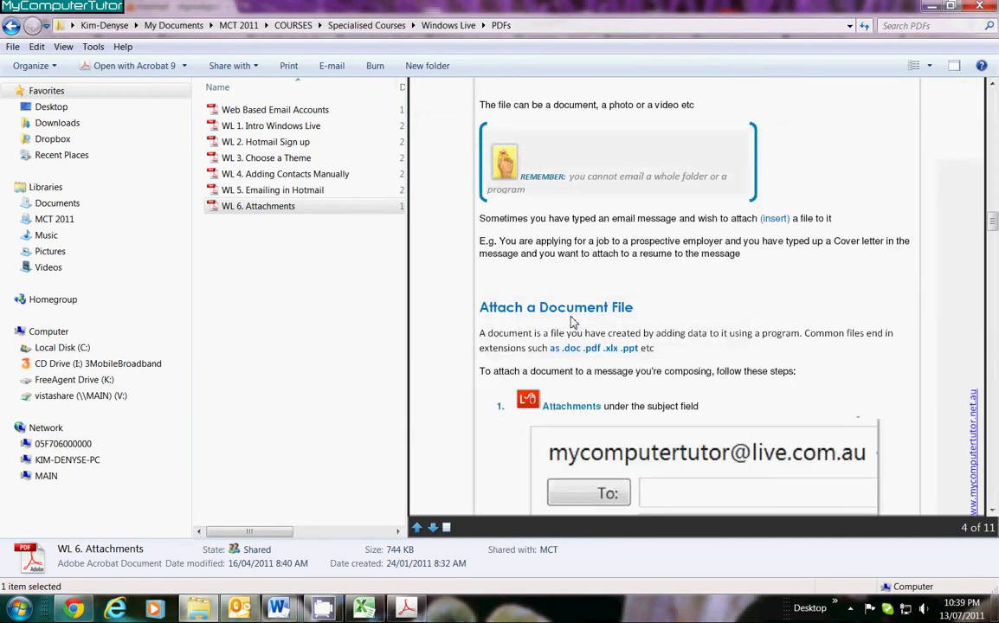
scroll(571, 323, "down", 7)
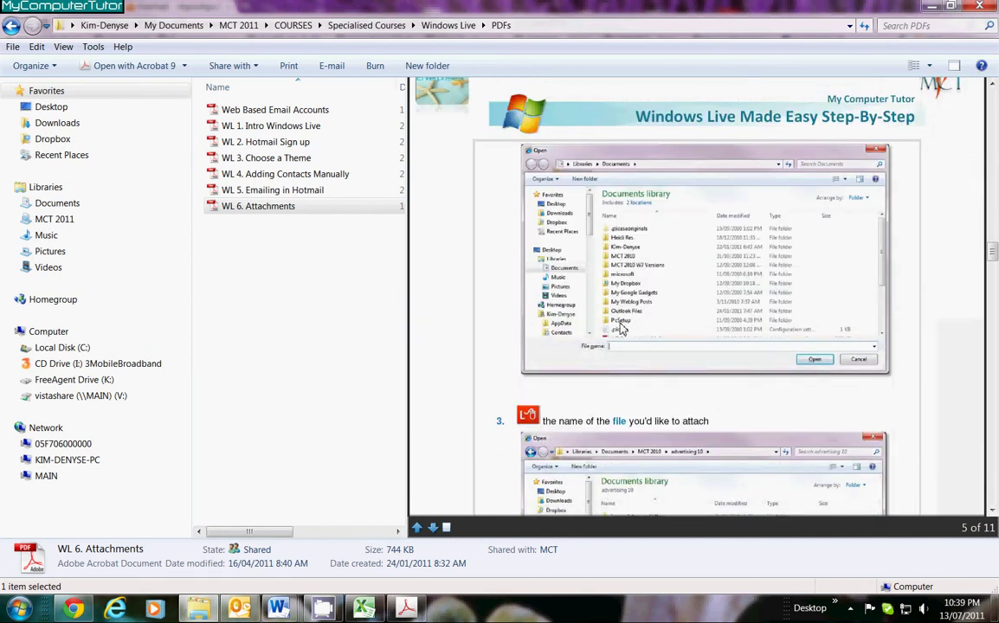
scroll(620, 329, "down", 3)
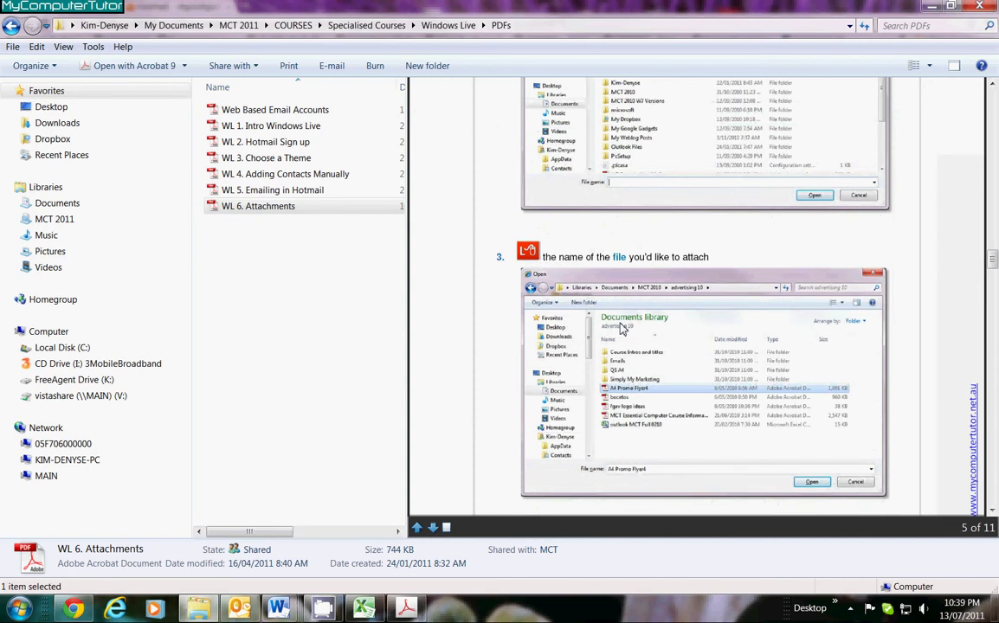
scroll(620, 329, "down", 3)
scroll(619, 329, "down", 3)
scroll(619, 329, "down", 3)
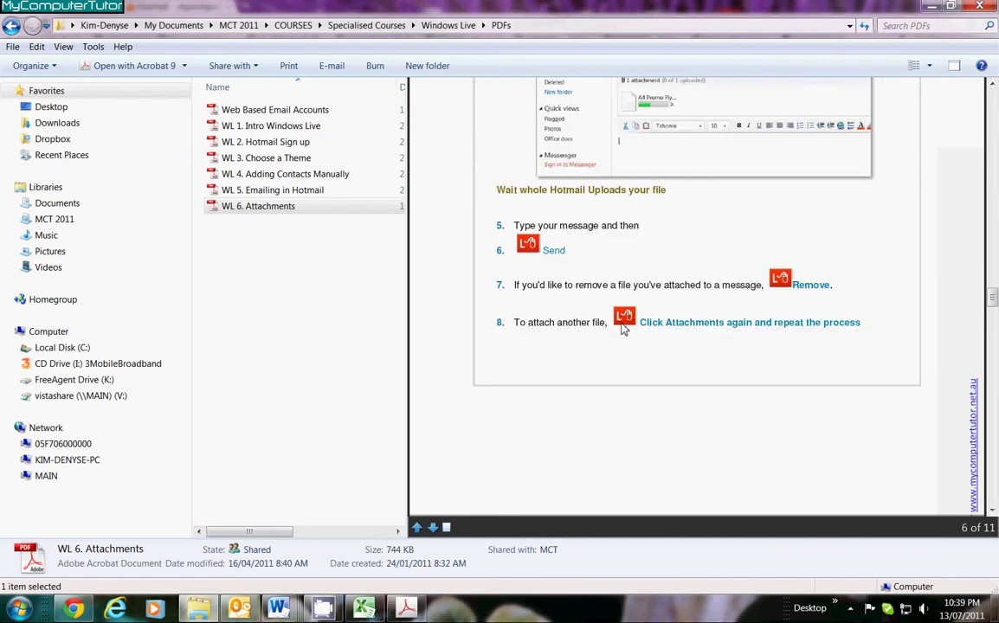
scroll(619, 328, "up", 15)
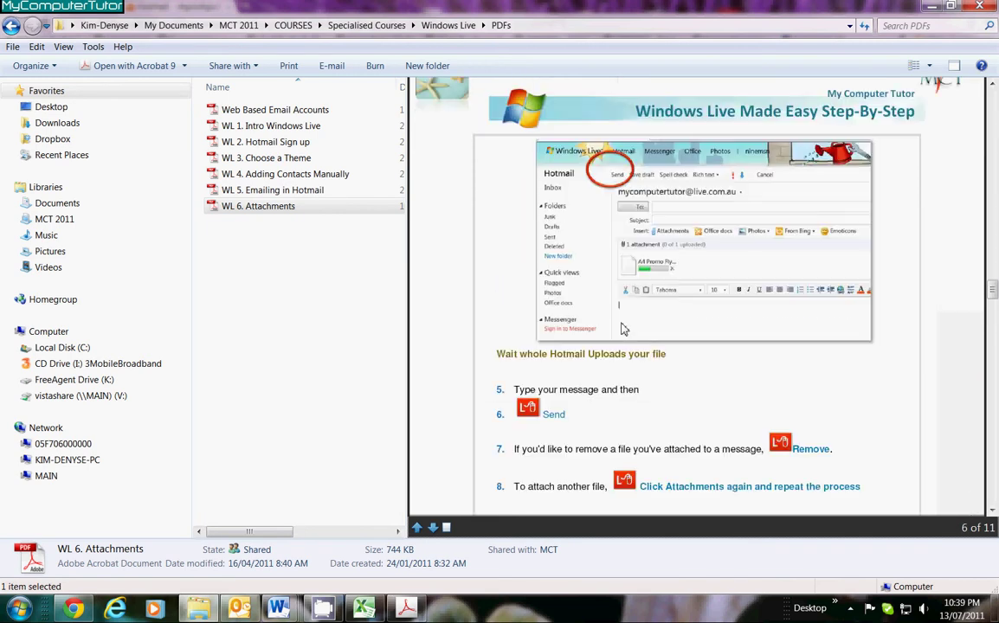
scroll(623, 329, "up", 20)
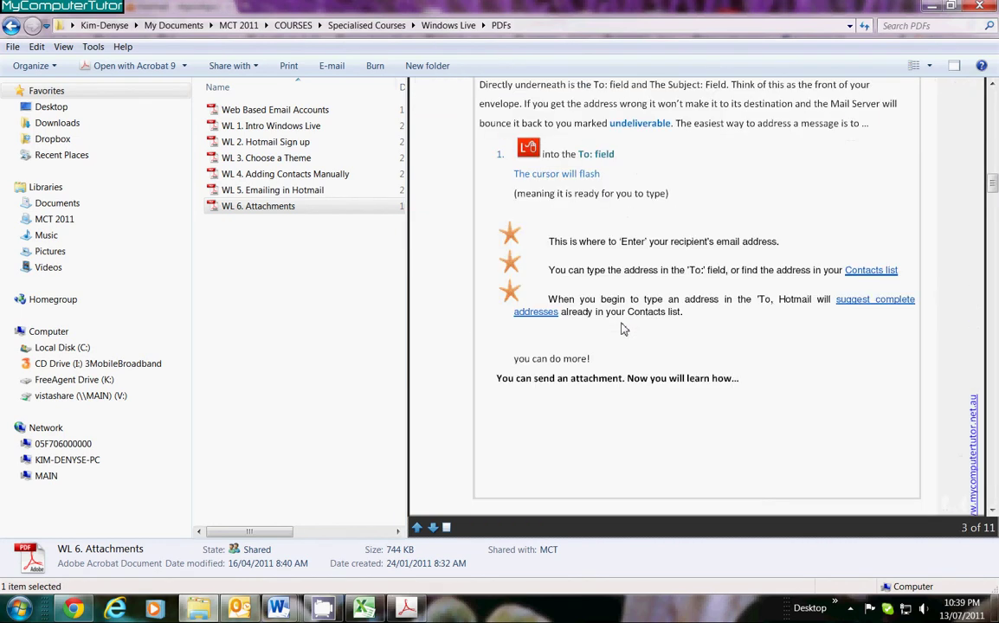
scroll(623, 329, "up", 3)
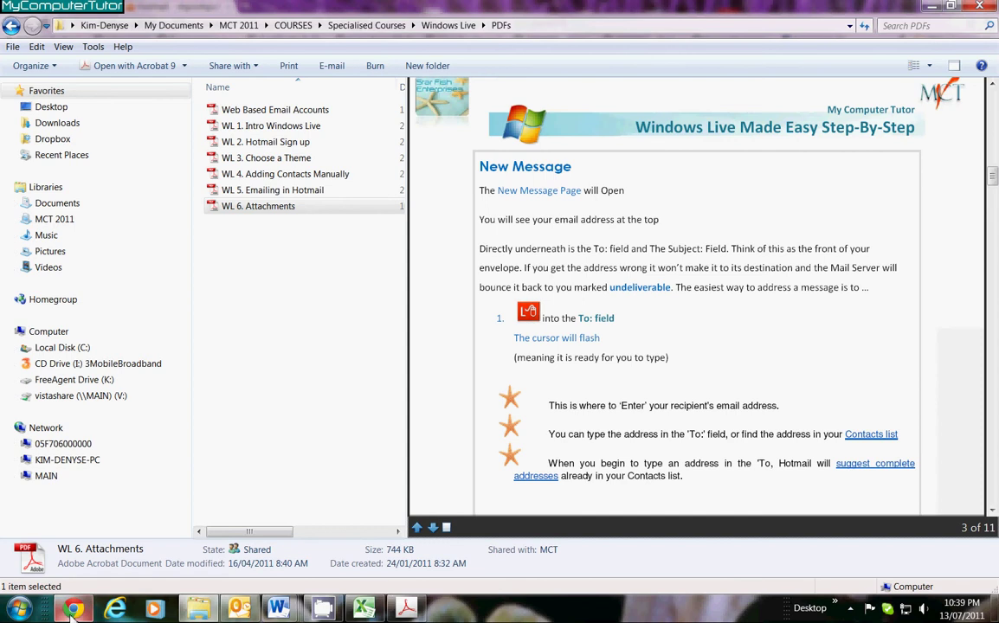
Switch to the Hotmail inbox in Chrome and start a new email message.
mouse_move(73, 611)
left_click(78, 562)
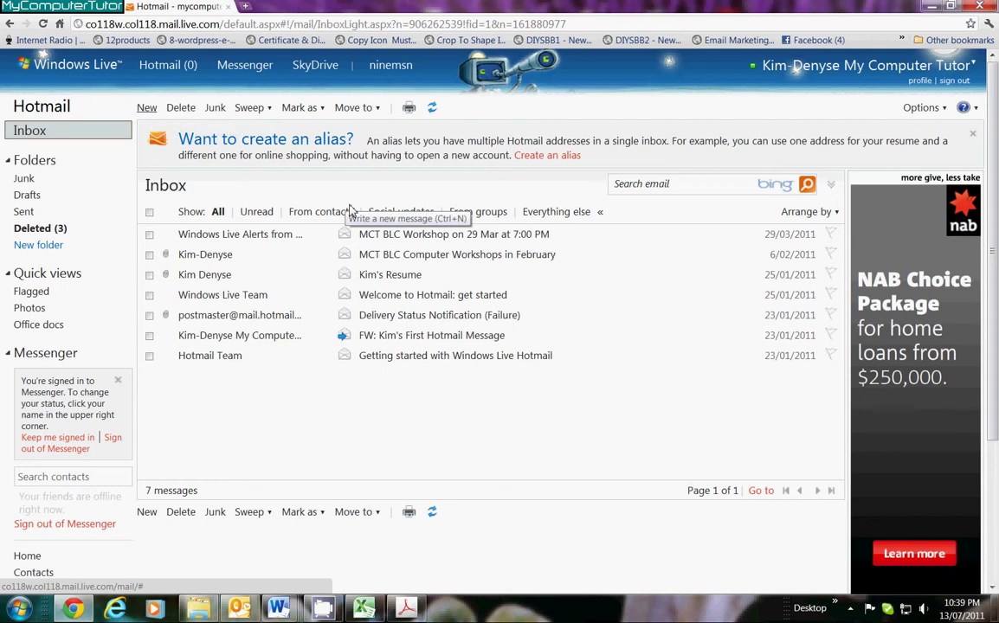
key("ctrl+n")
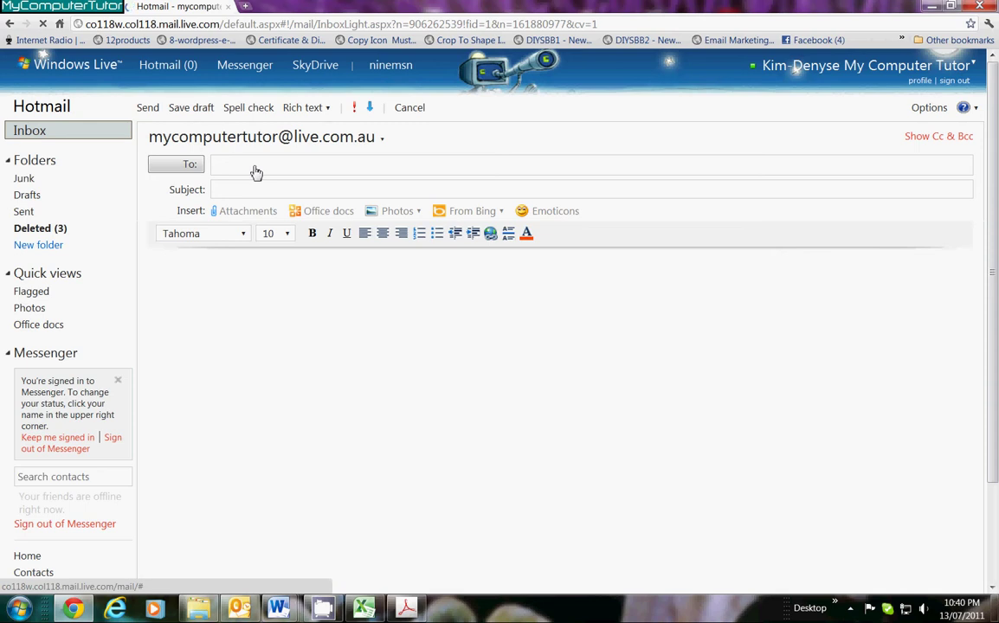
Address the message to the contact suggested for "k" and enter the subject "practice sending an attachment".
type("k")
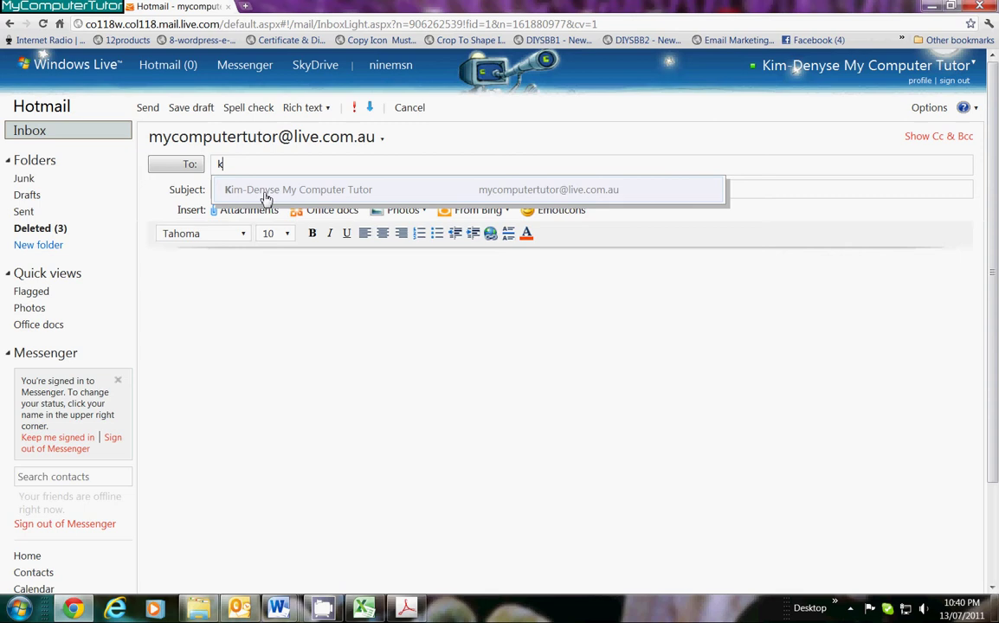
left_click(266, 198)
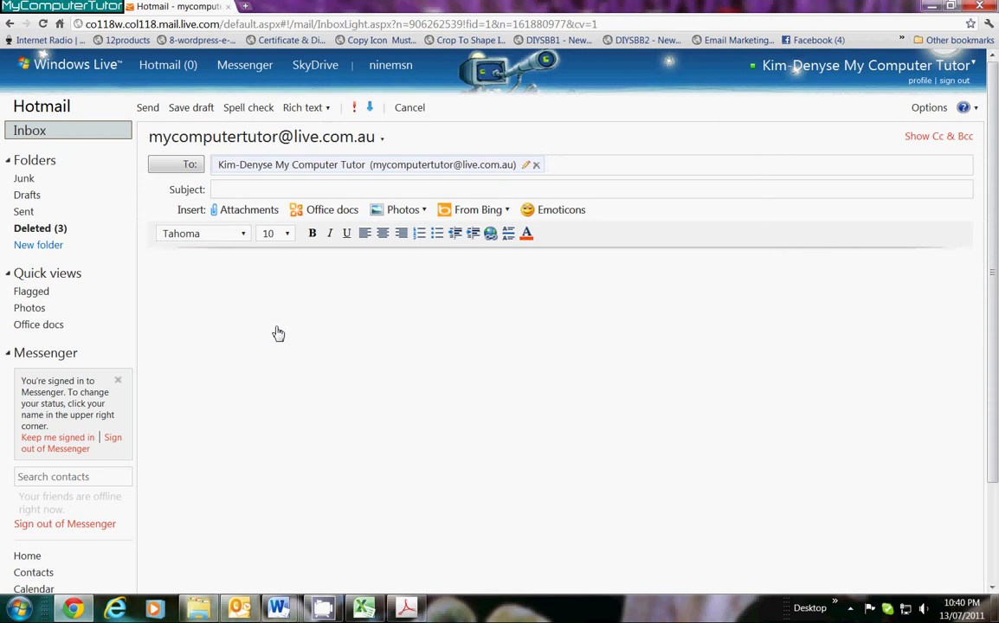
left_click(229, 193)
type("practice sending an attachment")
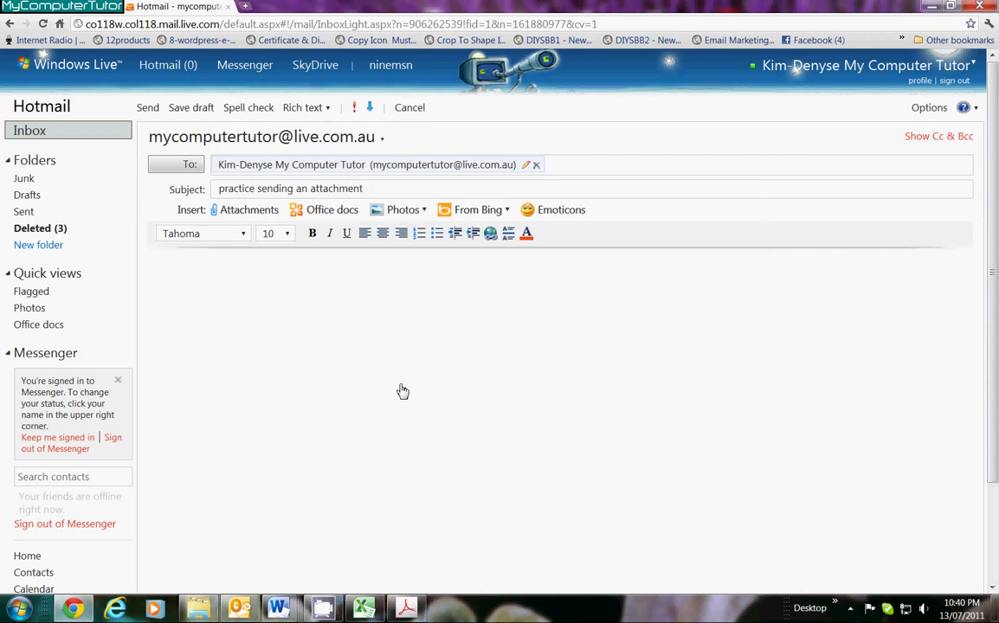
Attach the Word document MCT ServicesBrochure from the advertising 11 folder to the message.
left_click(184, 283)
left_click(246, 212)
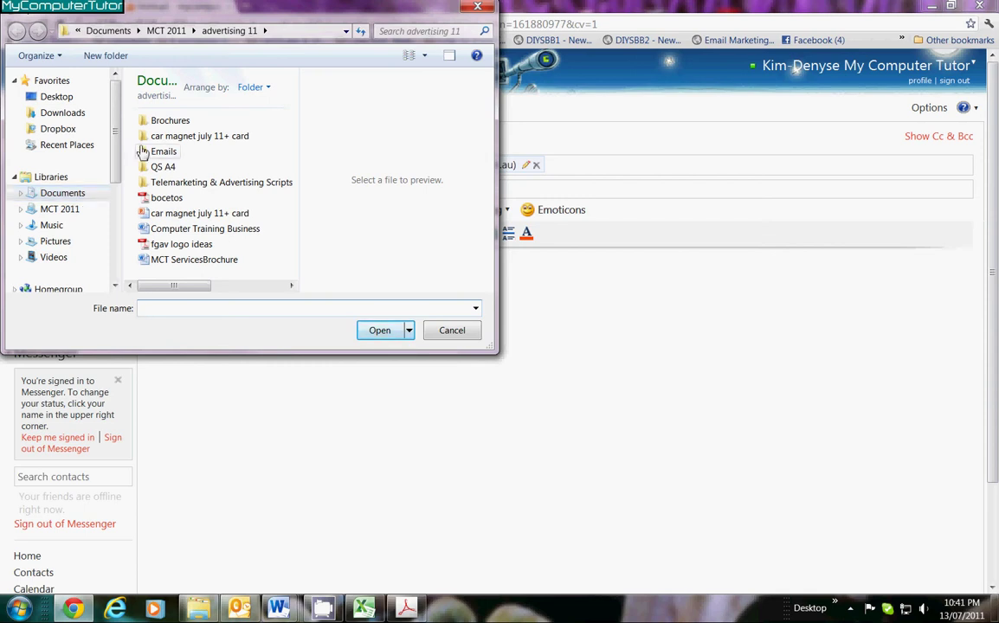
left_click(149, 264)
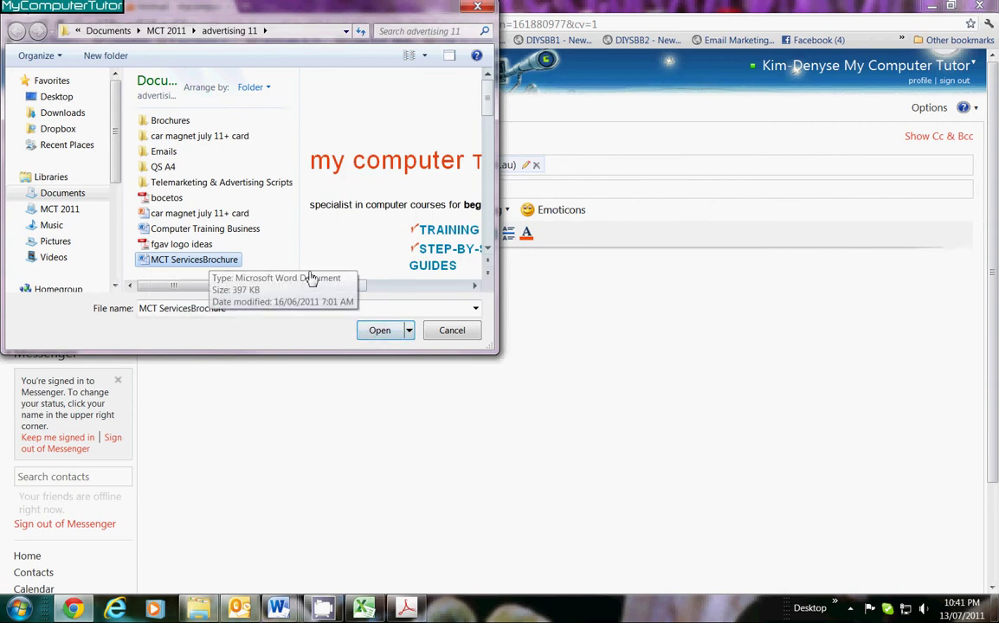
left_click(379, 332)
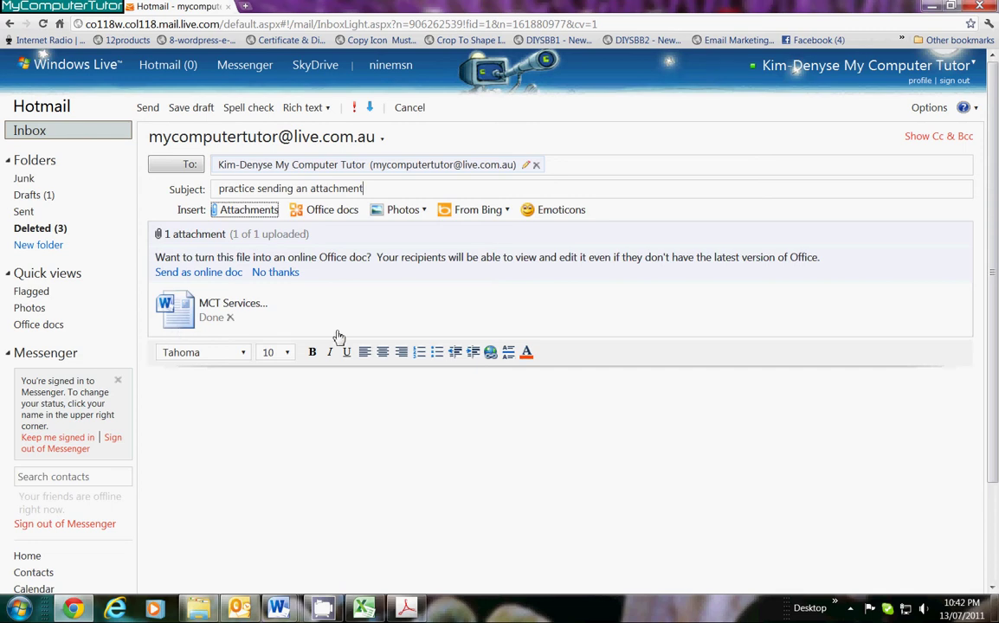
Write "please find attached ....." as the message body and send the email.
left_click(165, 396)
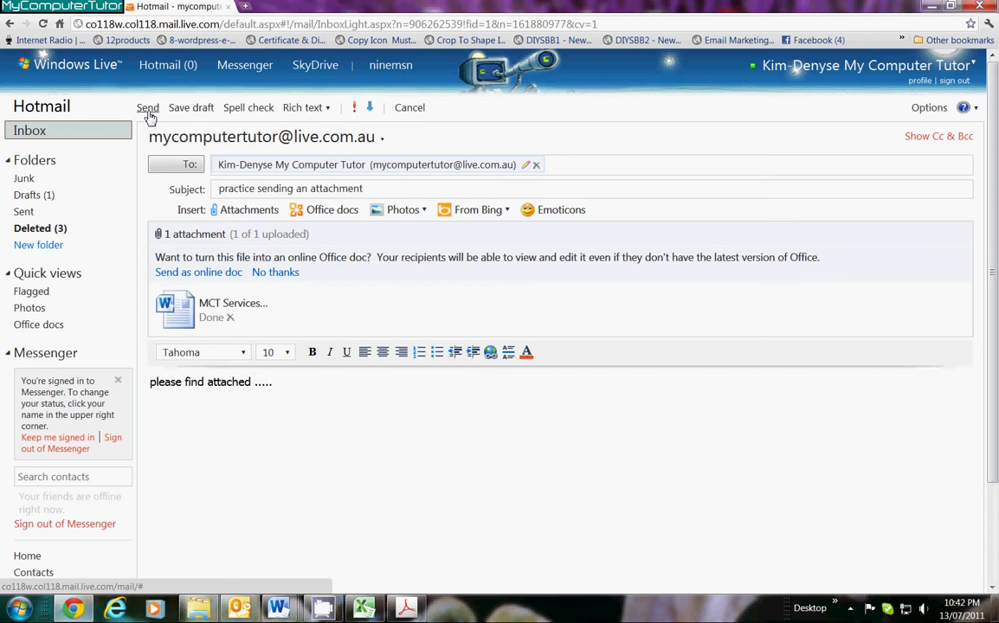
left_click(152, 113)
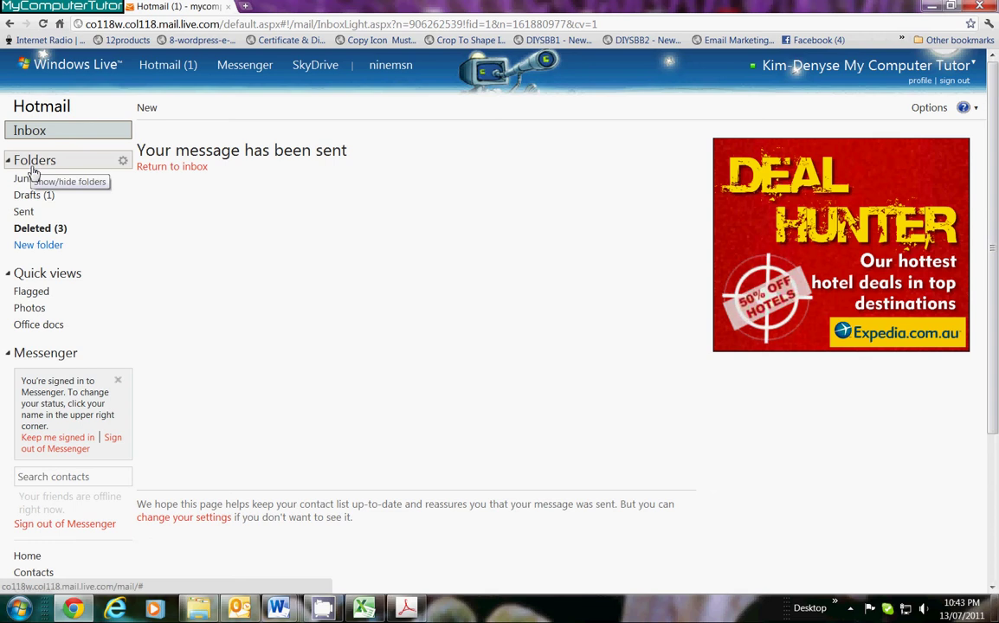
Open the "practice sending an attachment" message in the Sent folder to check its attachment.
left_click(26, 216)
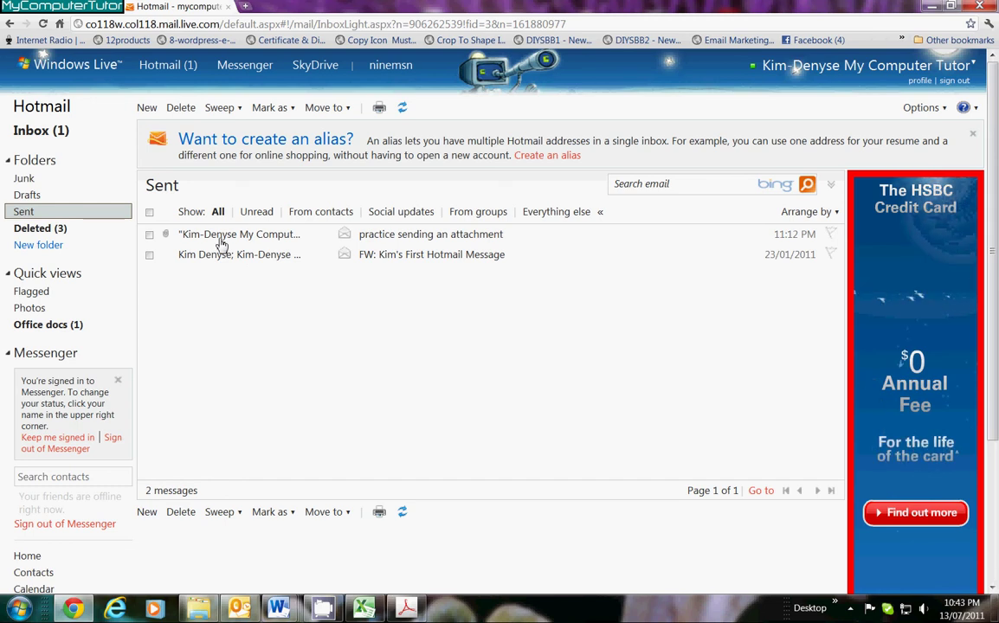
left_click(265, 237)
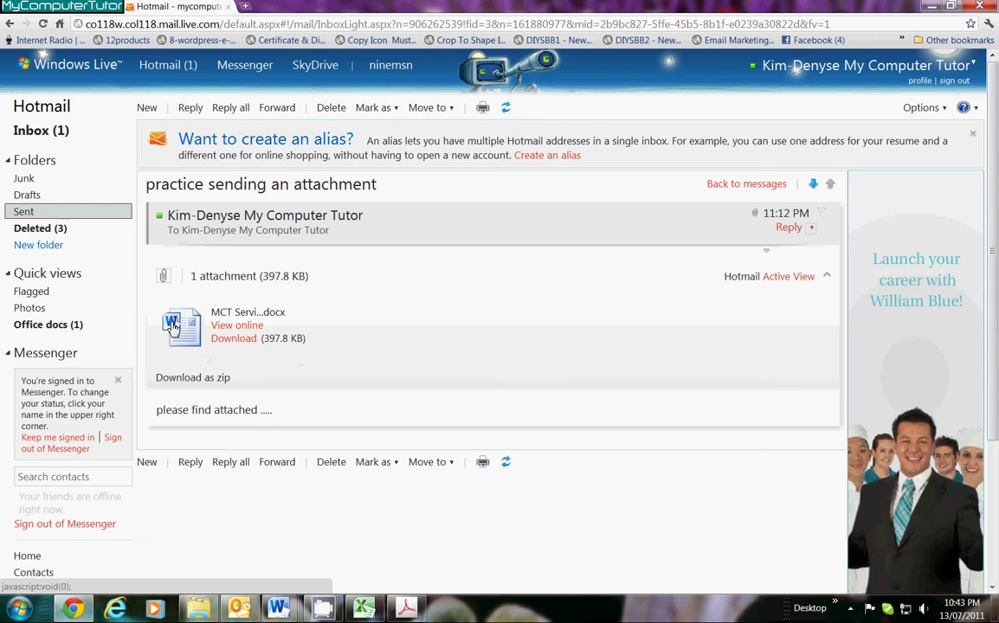
left_click(231, 341)
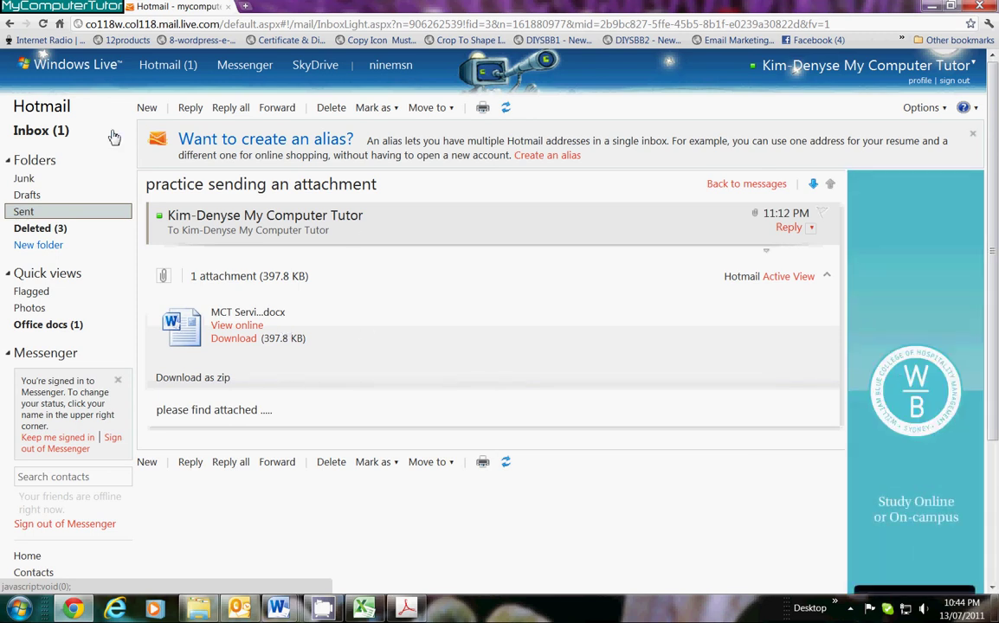
Open the received "practice sending an attachment" message in the Inbox to view its attachment.
left_click(37, 134)
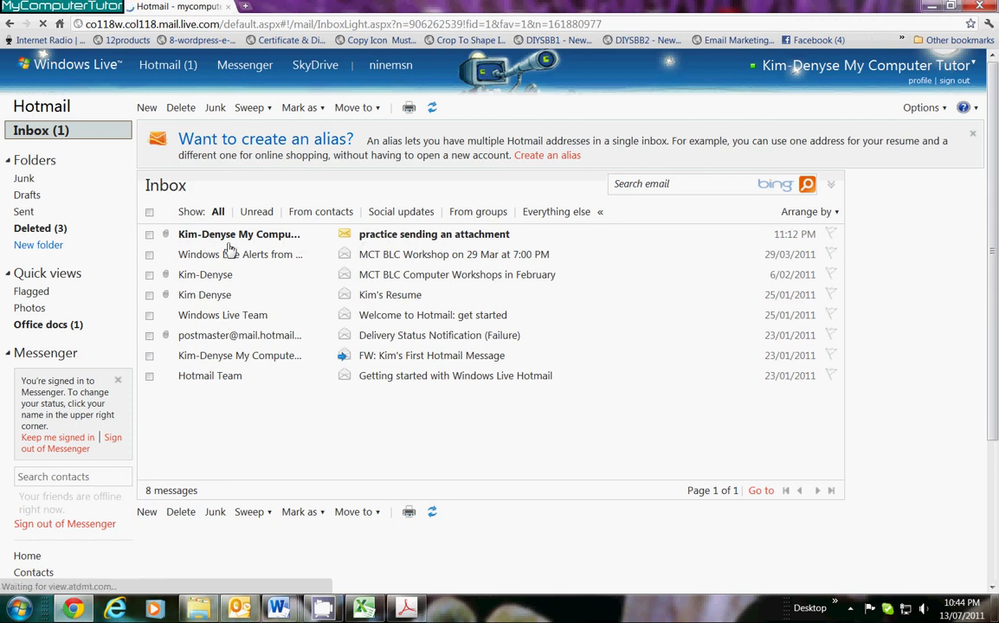
mouse_move(188, 241)
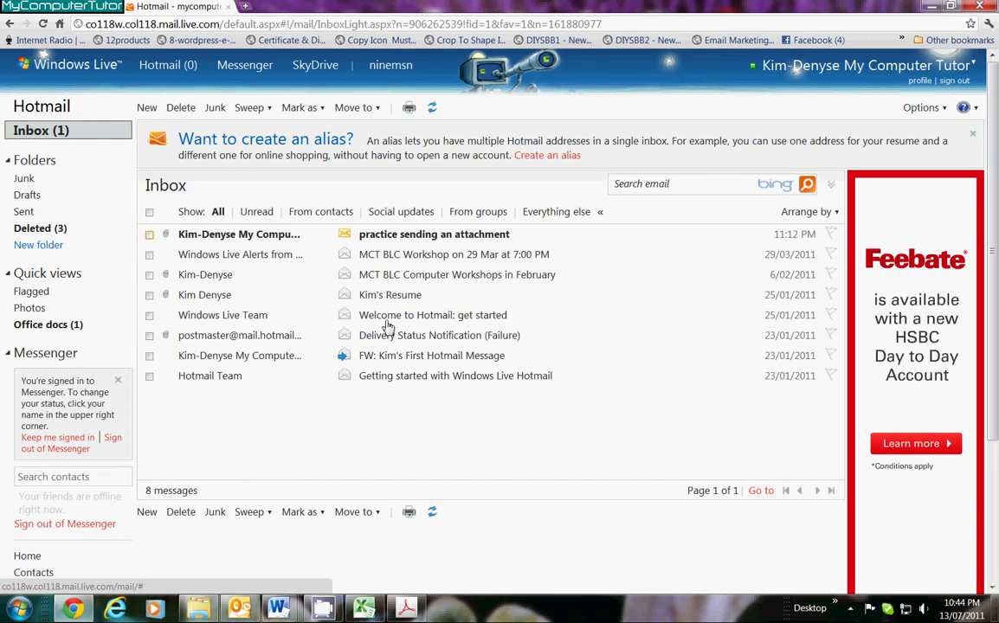
key("Return")
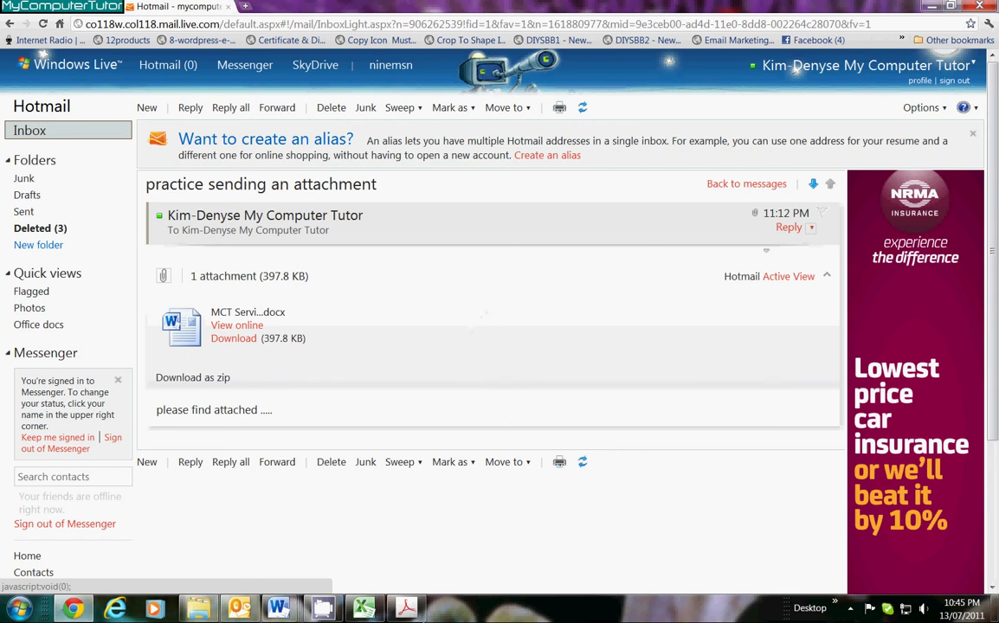
Switch to the PDFs folder in Windows Explorer and read through the preview of the Web Based Email Accounts guide.
mouse_move(407, 610)
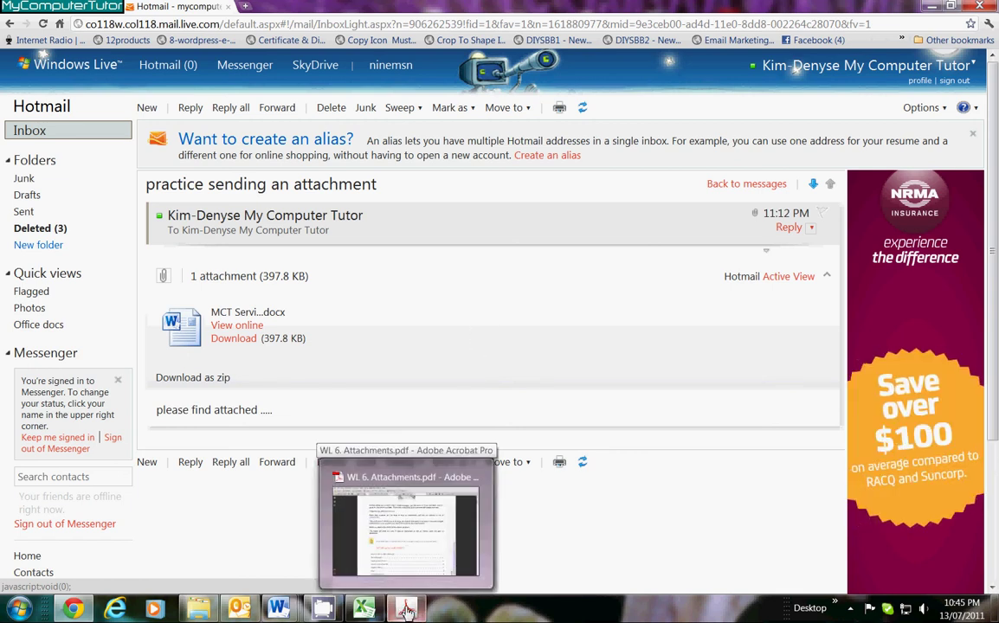
left_click(197, 611)
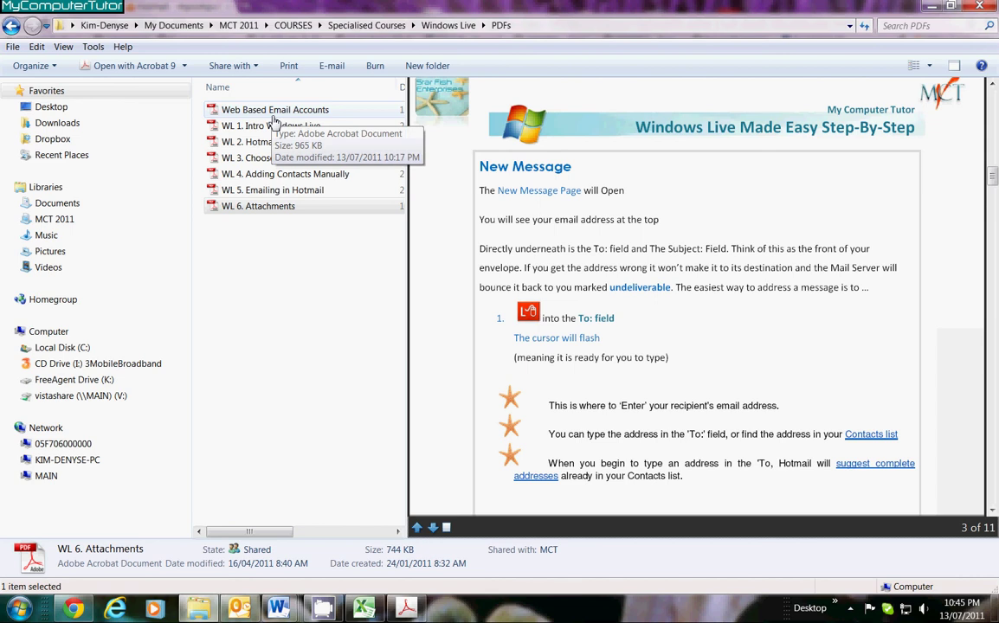
left_click(259, 111)
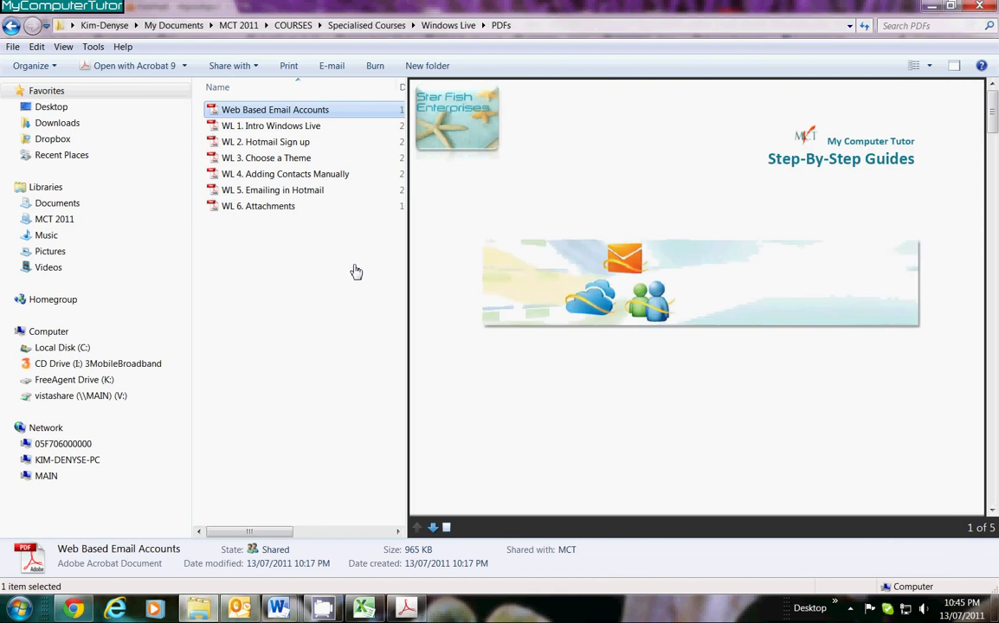
key("Right")
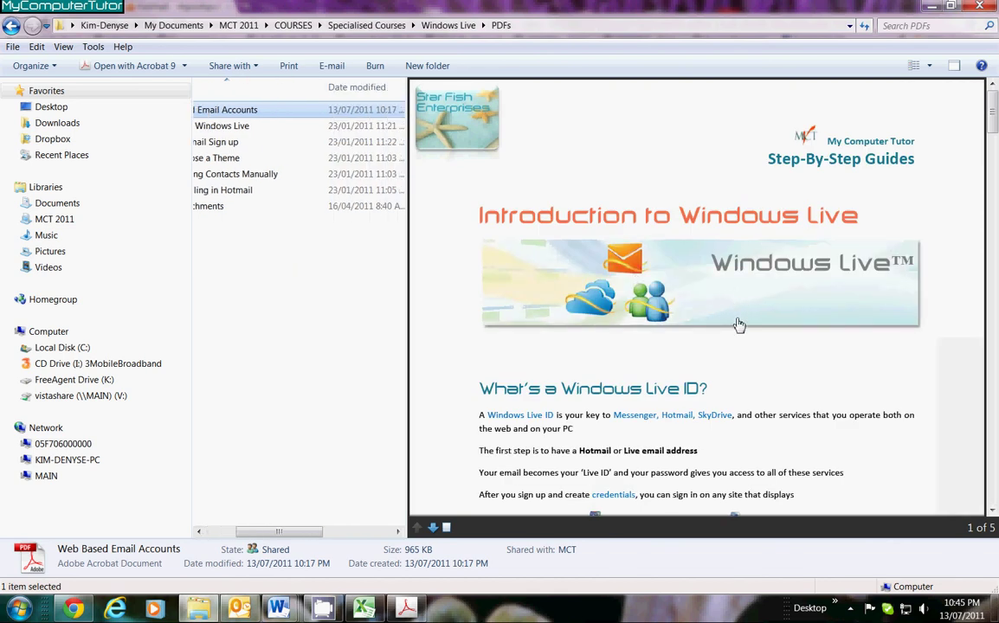
scroll(740, 333, "down", 10)
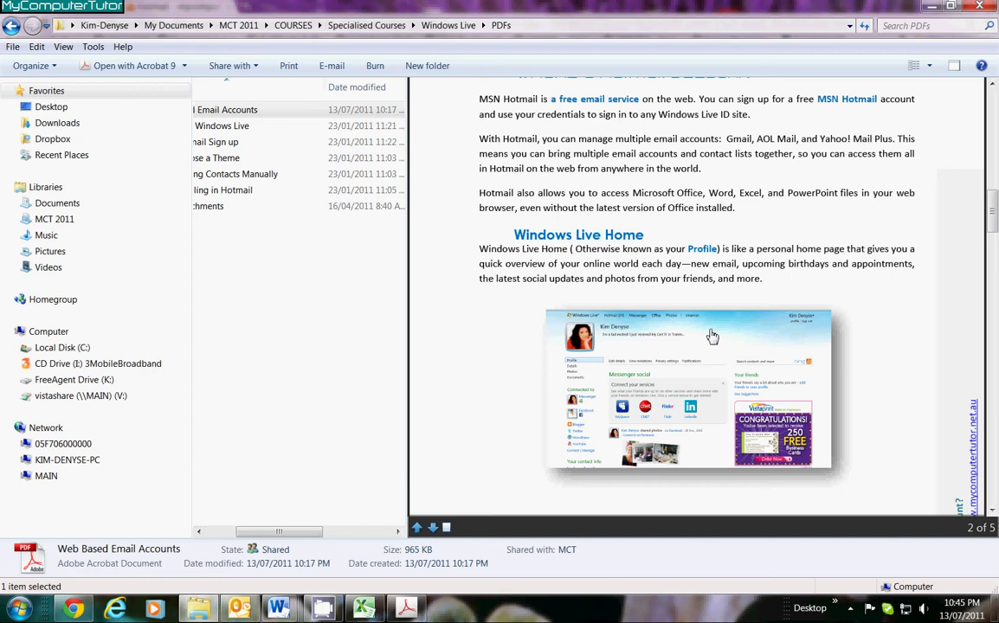
scroll(713, 337, "down", 10)
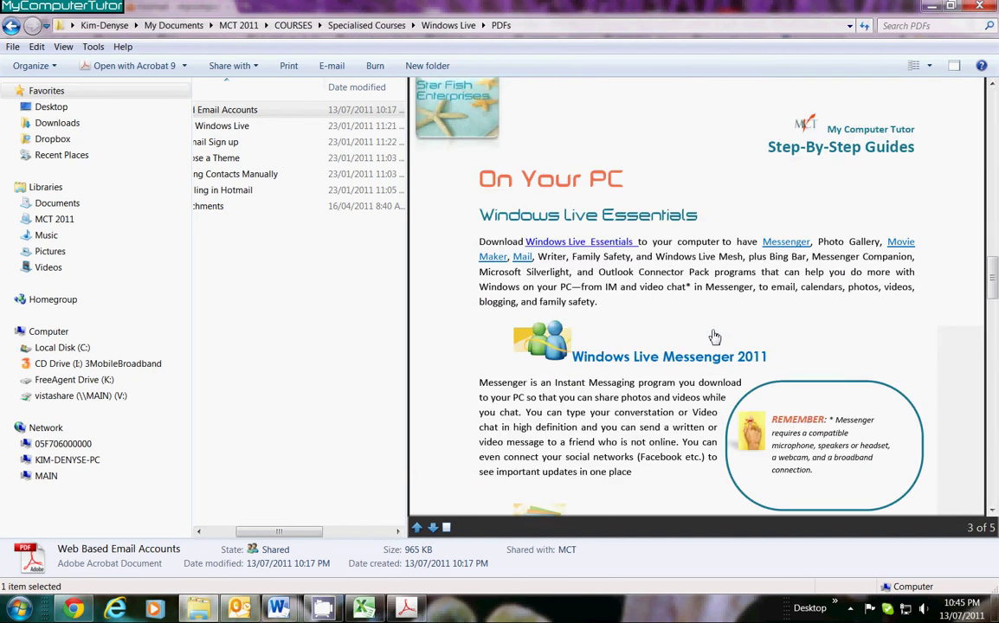
scroll(714, 337, "down", 5)
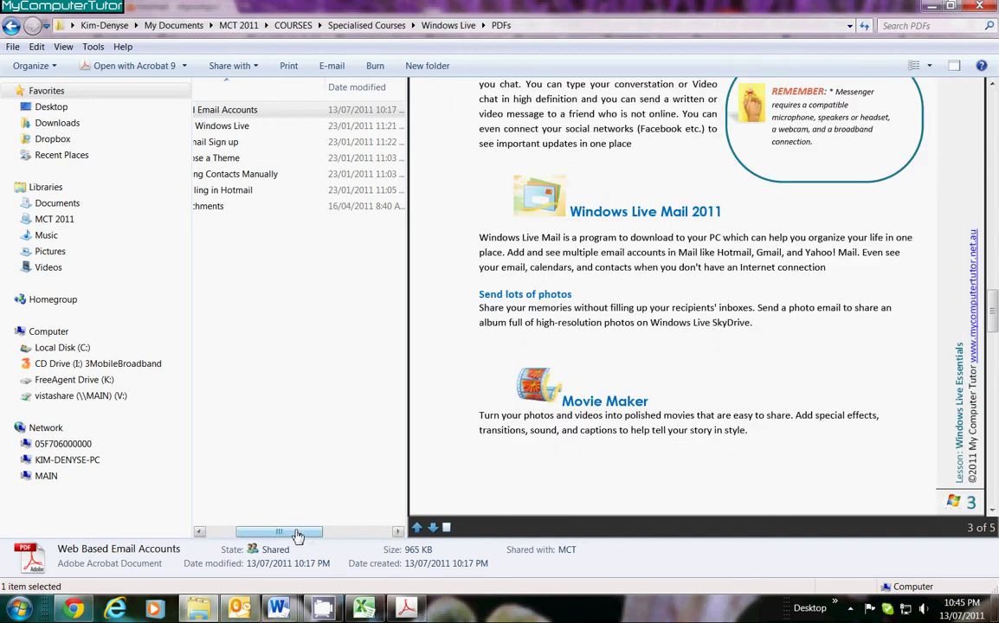
left_click_drag(279, 531, 197, 532)
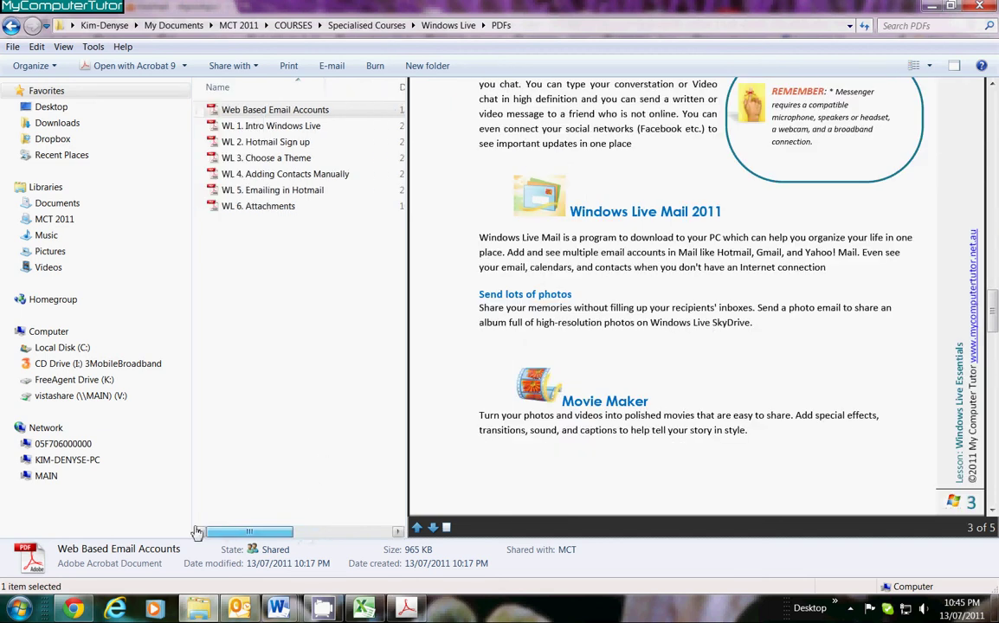
Preview the WL 1, WL 2 and WL 3 lesson guides in turn, reading through the theme instructions in WL 3. Choose a Theme.
left_click(259, 129)
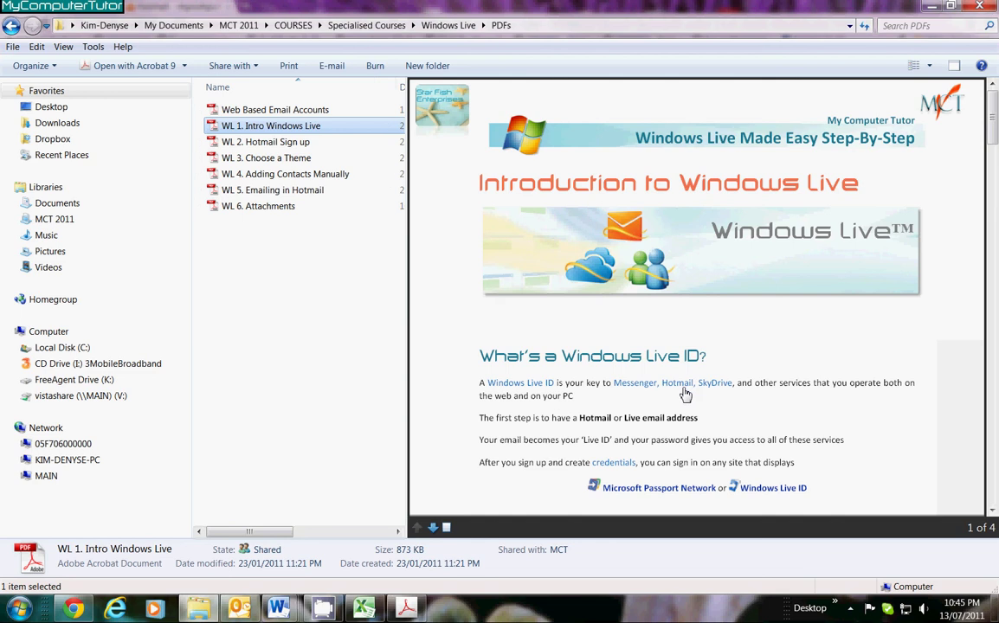
left_click(273, 145)
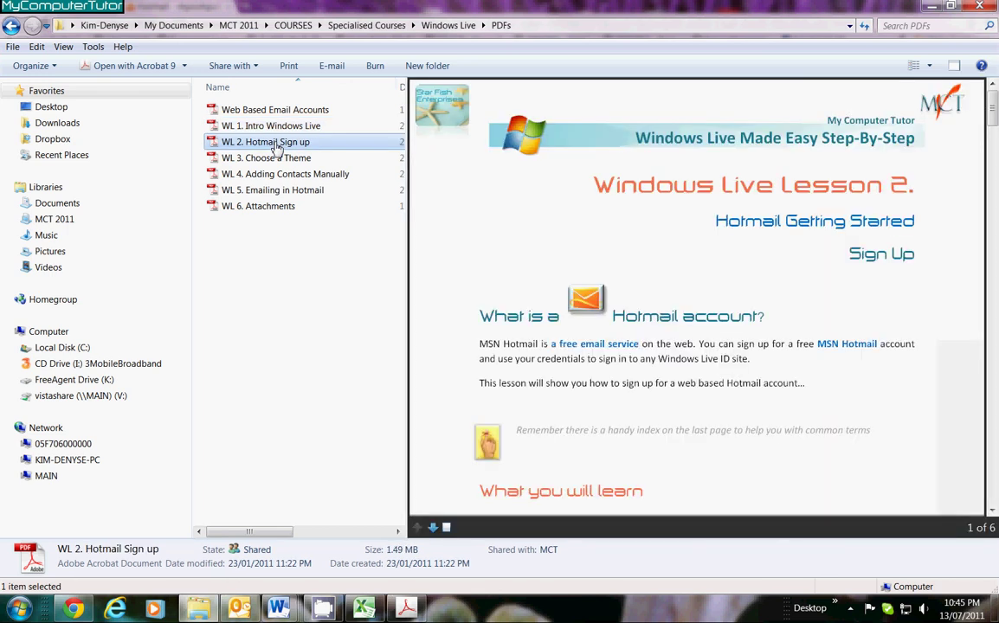
left_click(264, 161)
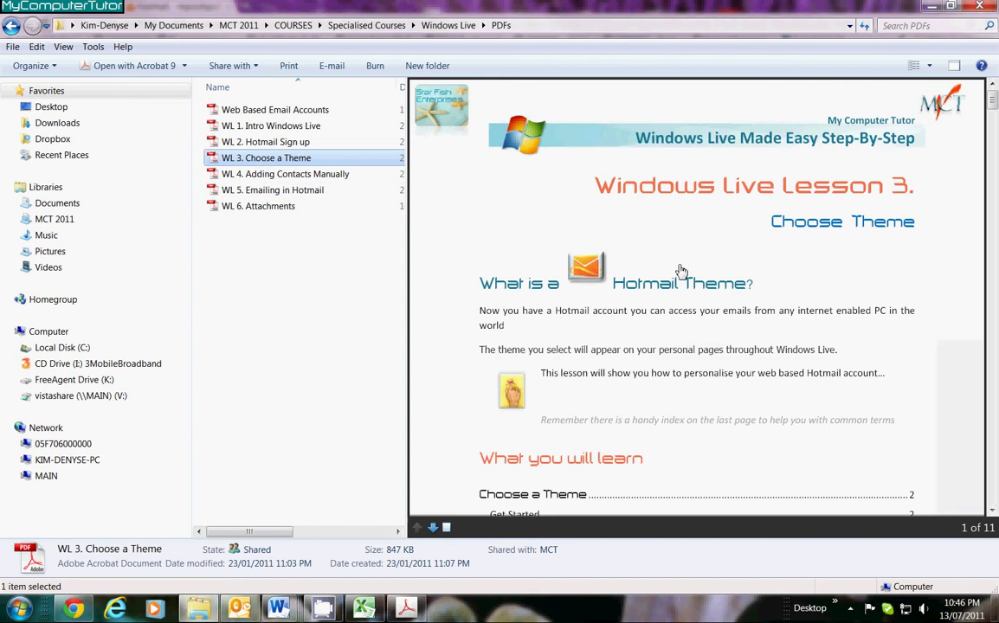
scroll(742, 273, "down", 5)
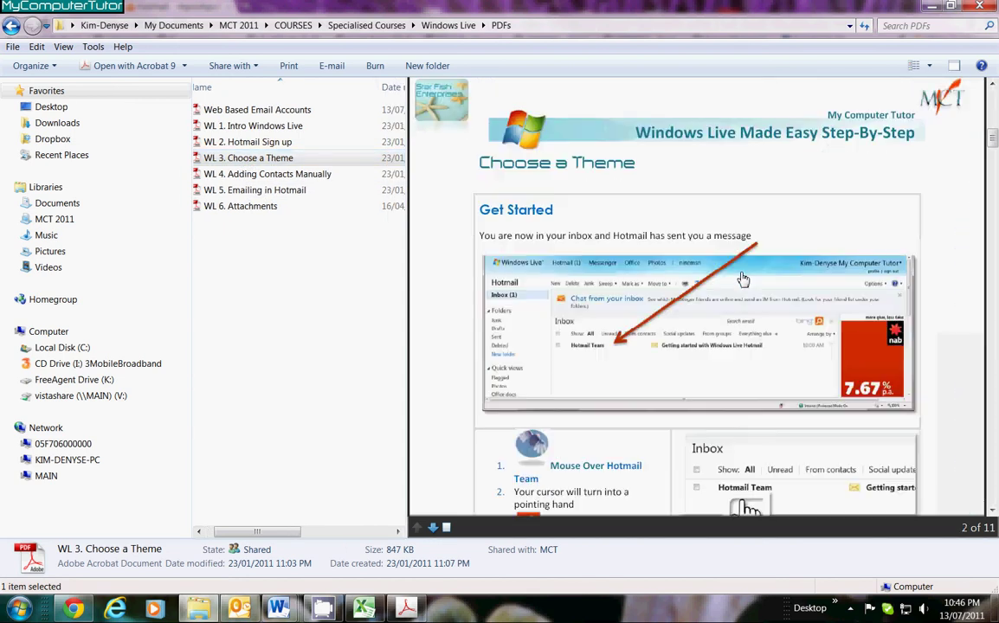
scroll(742, 278, "down", 6)
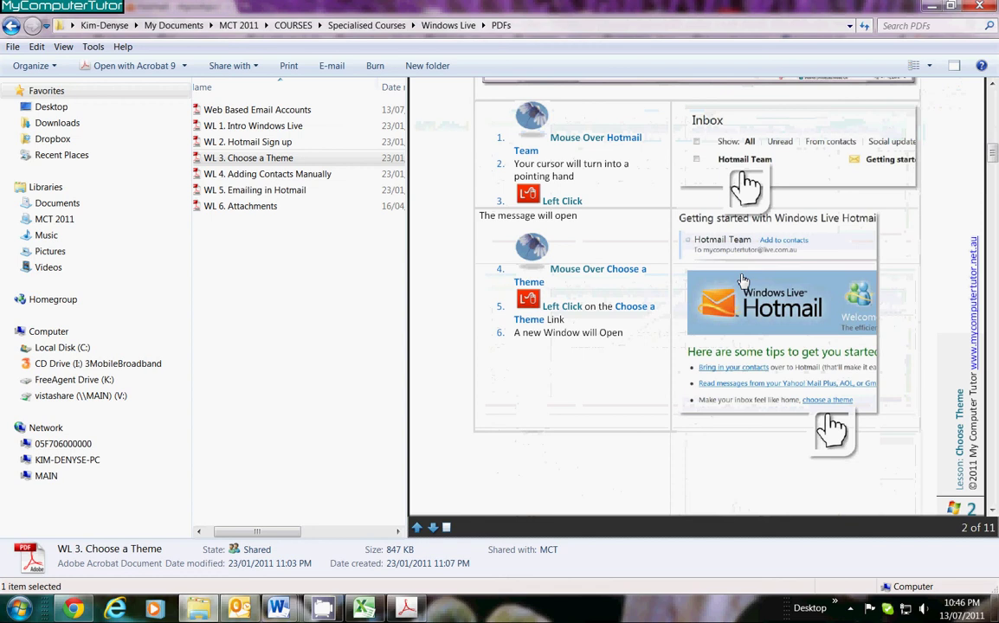
scroll(742, 278, "down", 3)
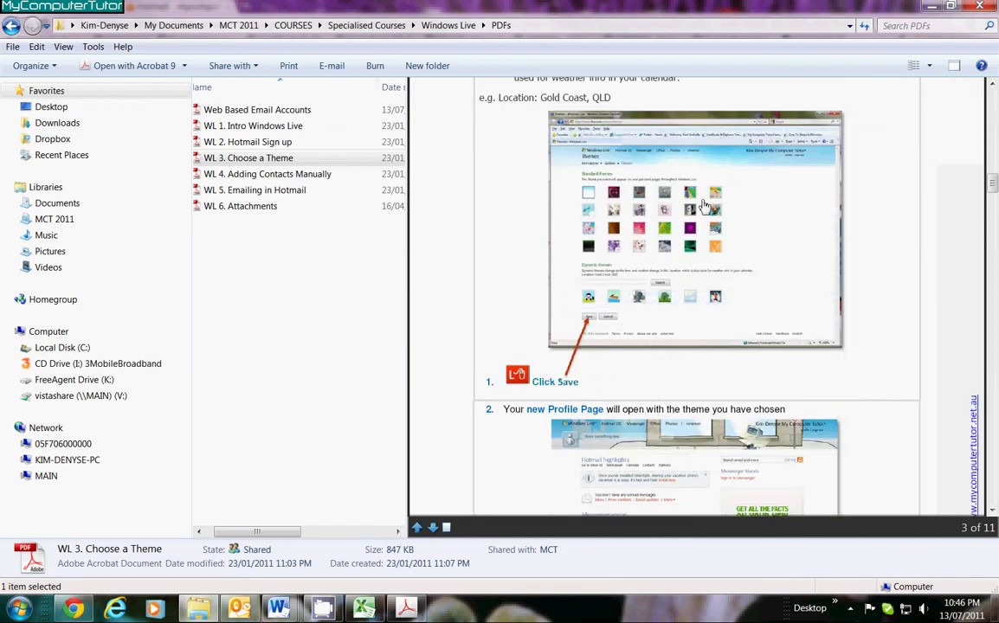
scroll(775, 242, "down", 3)
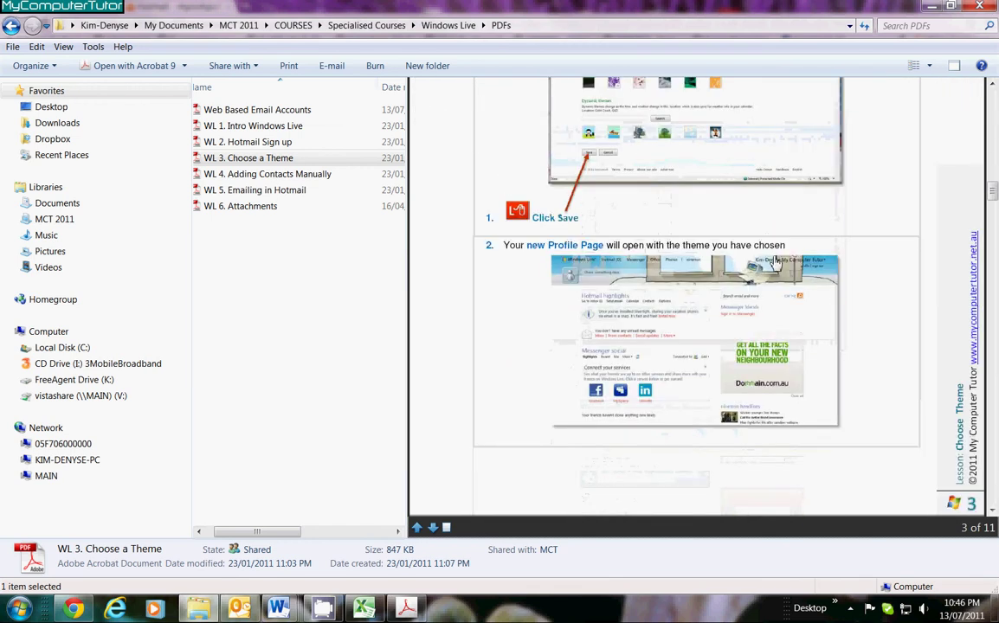
Preview the WL 4. Adding Contacts Manually guide and read through its first two pages.
left_click(251, 175)
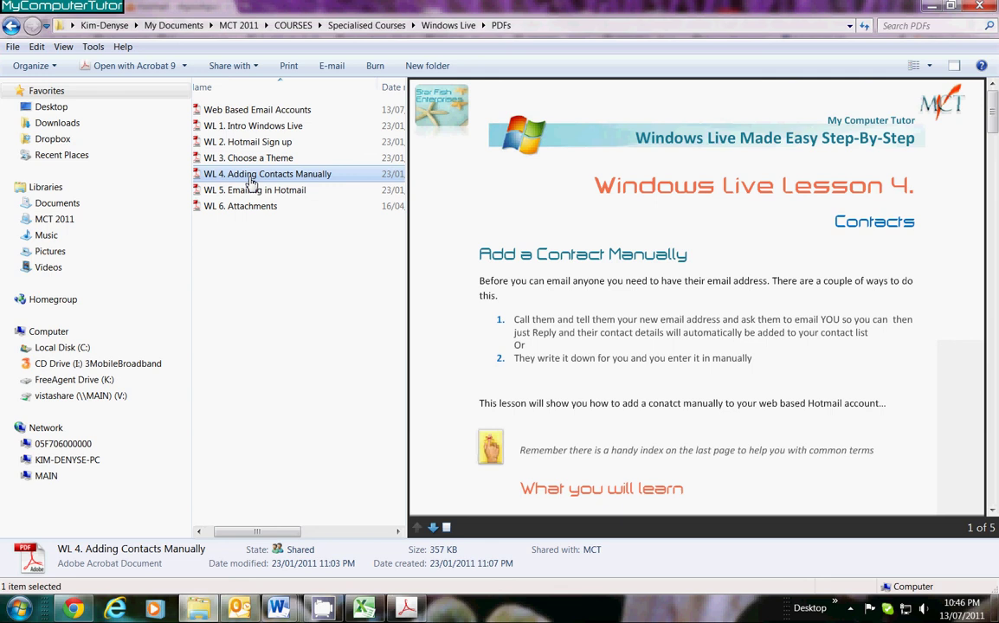
scroll(812, 260, "down", 10)
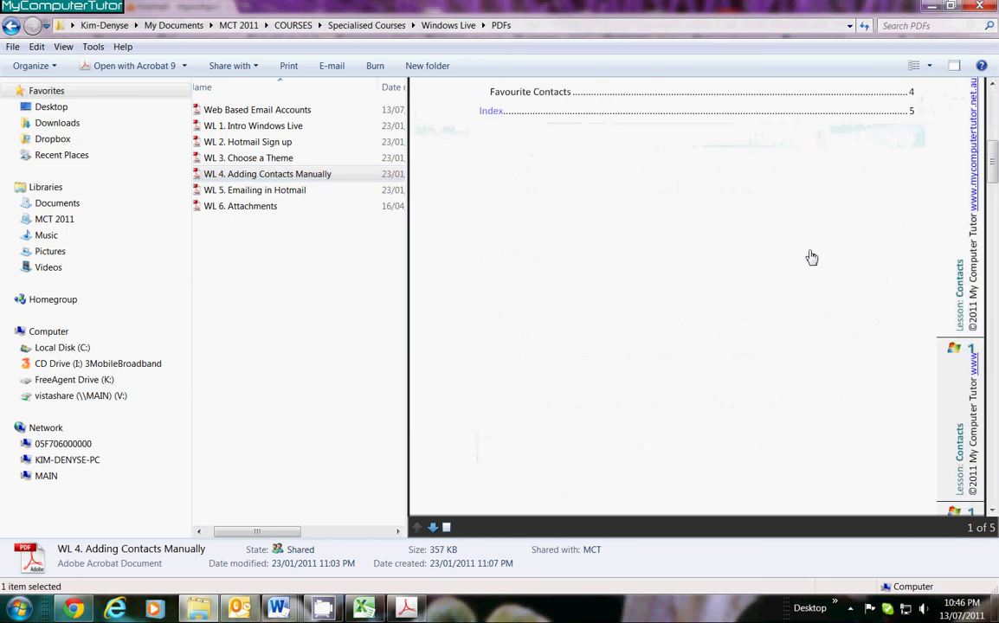
scroll(810, 281, "down", 10)
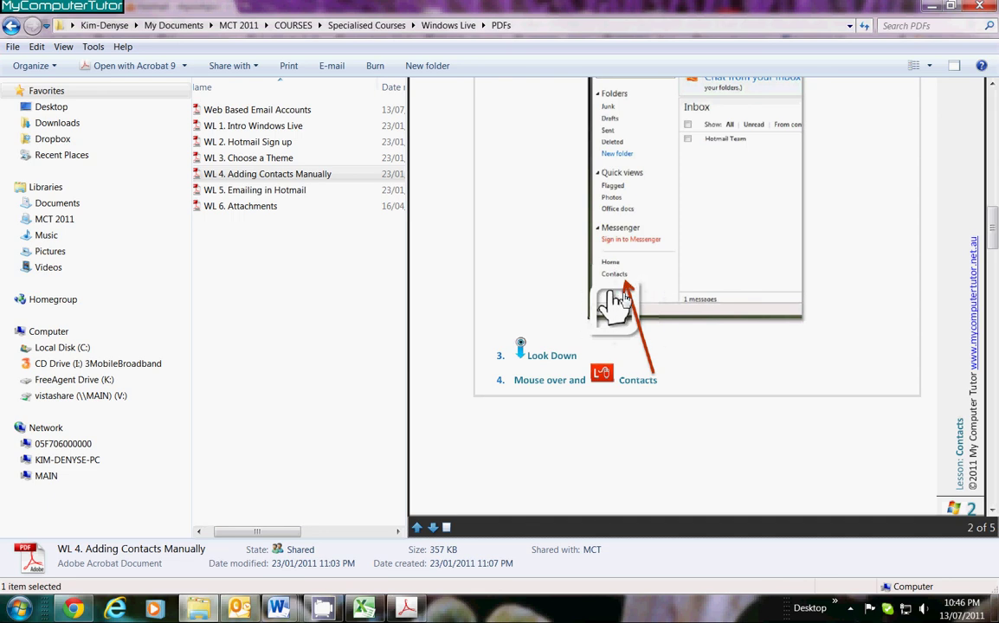
Preview the WL 5. Emailing in Hotmail guide down to its contents list, and the first page of WL 6. Attachments.
left_click(263, 192)
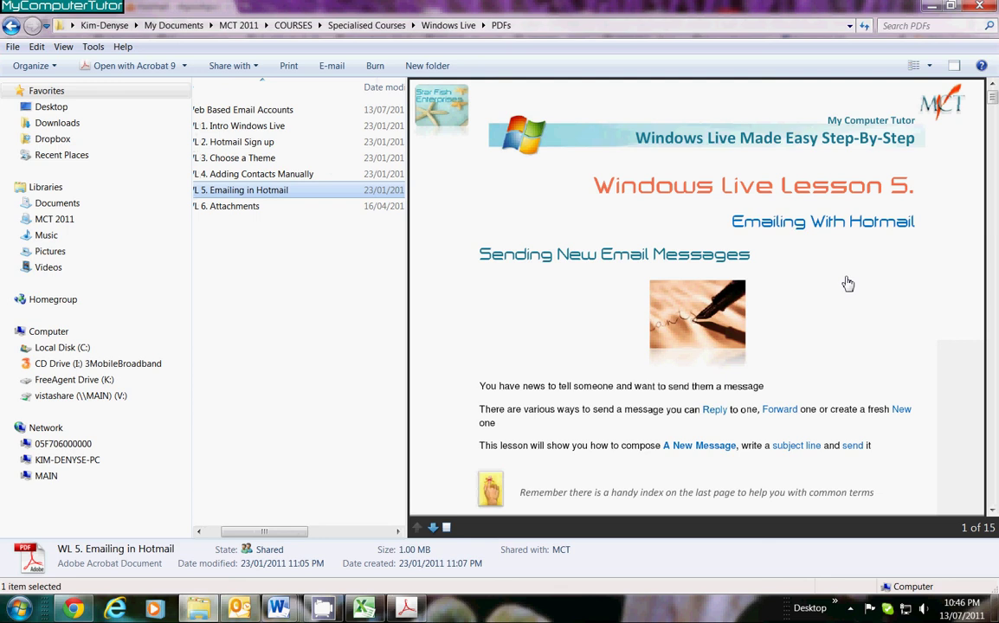
scroll(848, 284, "down", 5)
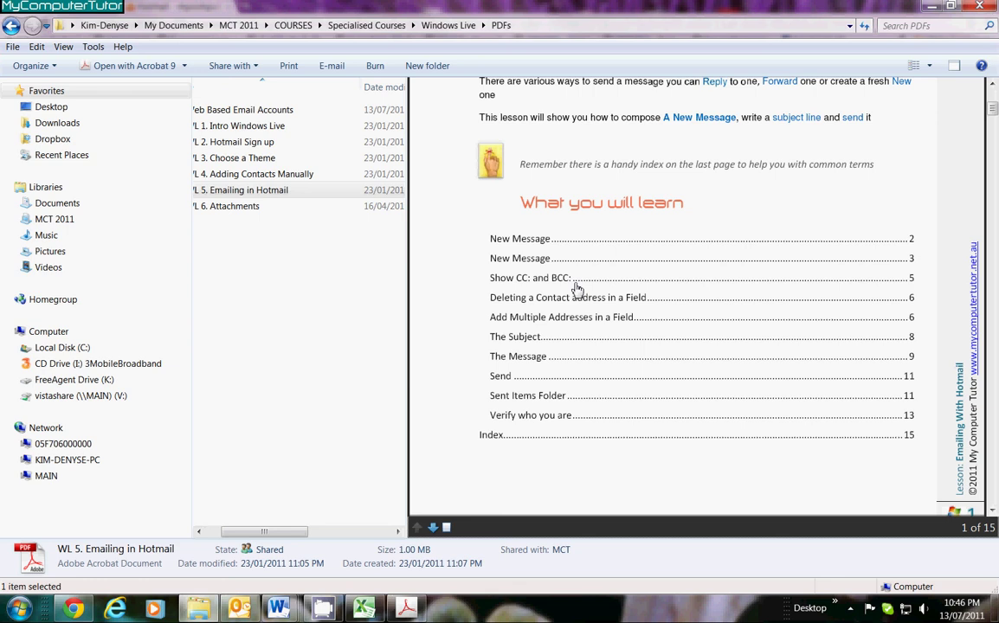
left_click(228, 207)
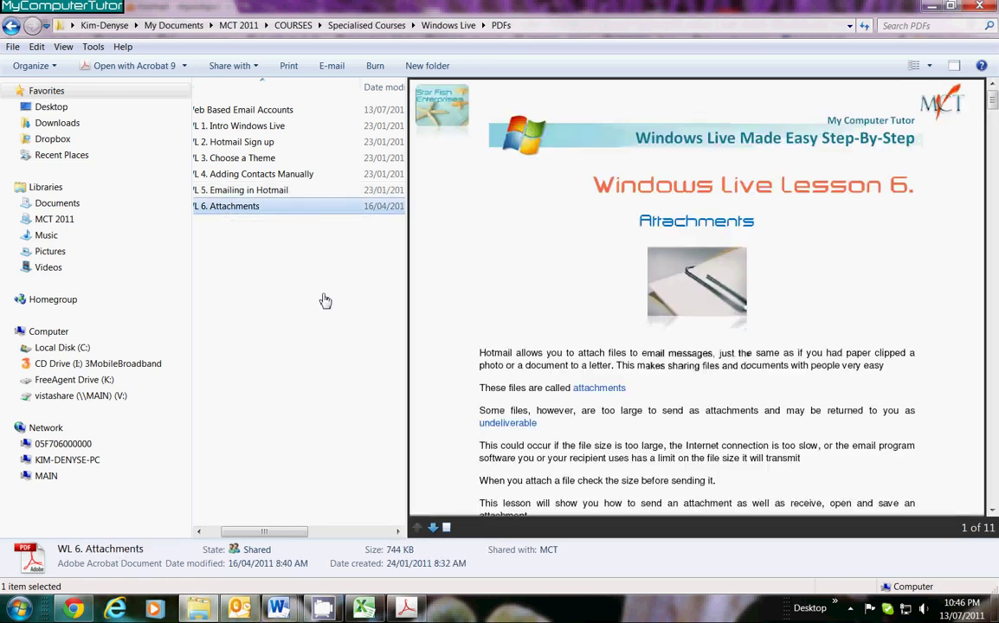